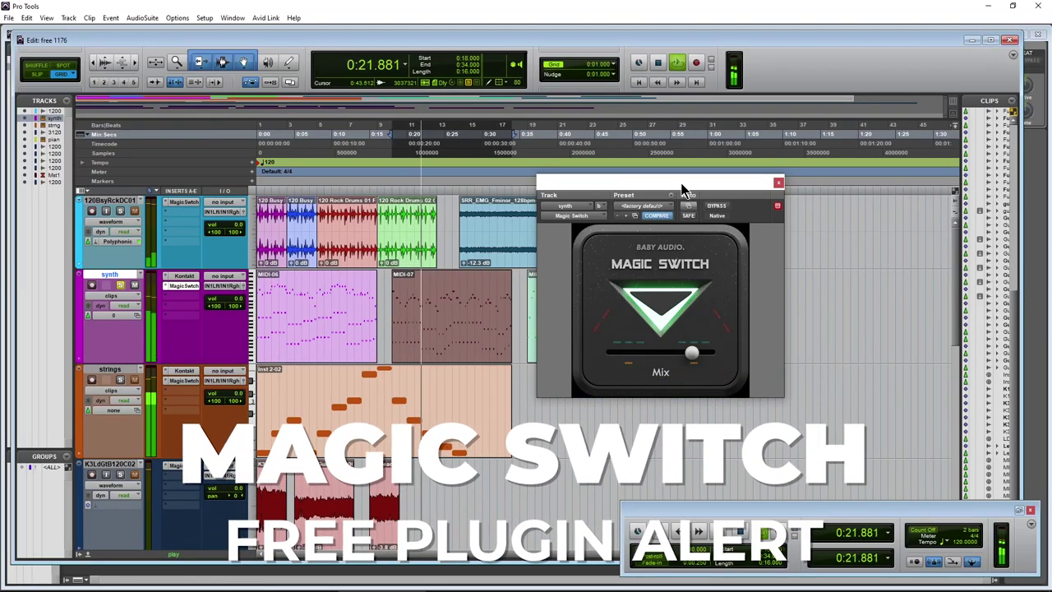
Step: A/B the synth track's Magic Switch chorus off and on, leaving it engaged with Mix trimmed slightly
{"action": "left_click_drag", "start_coordinate": [682, 189], "coordinate": [674, 171]}
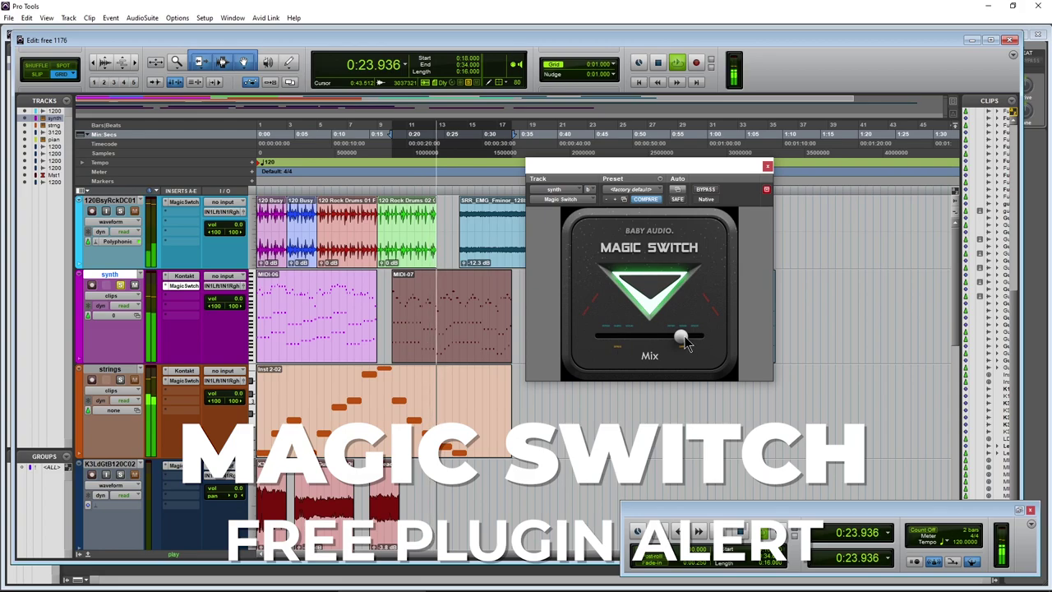
{"action": "left_click", "coordinate": [648, 299]}
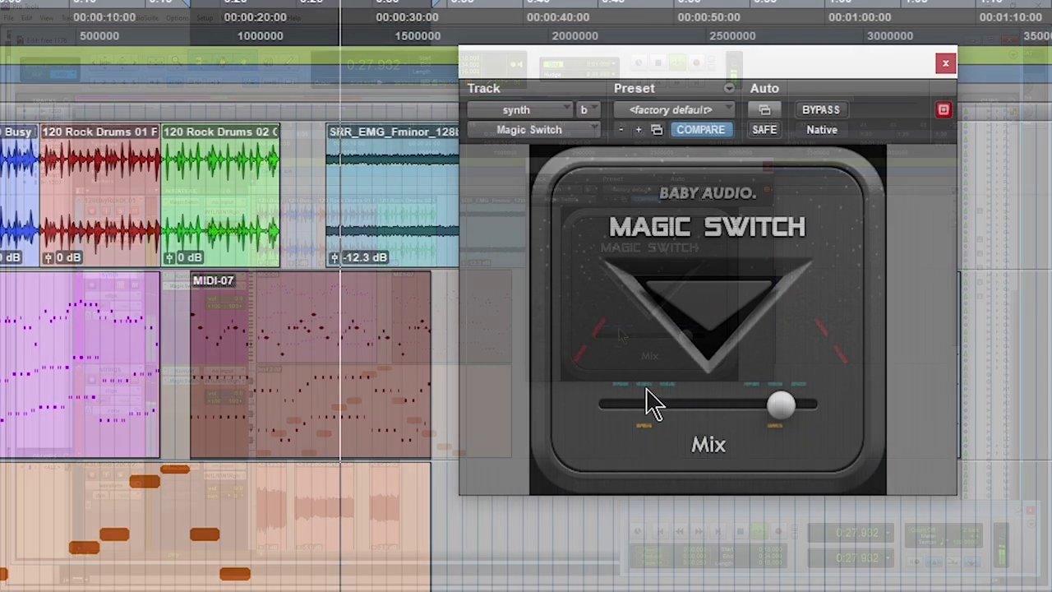
{"action": "left_click", "coordinate": [715, 313]}
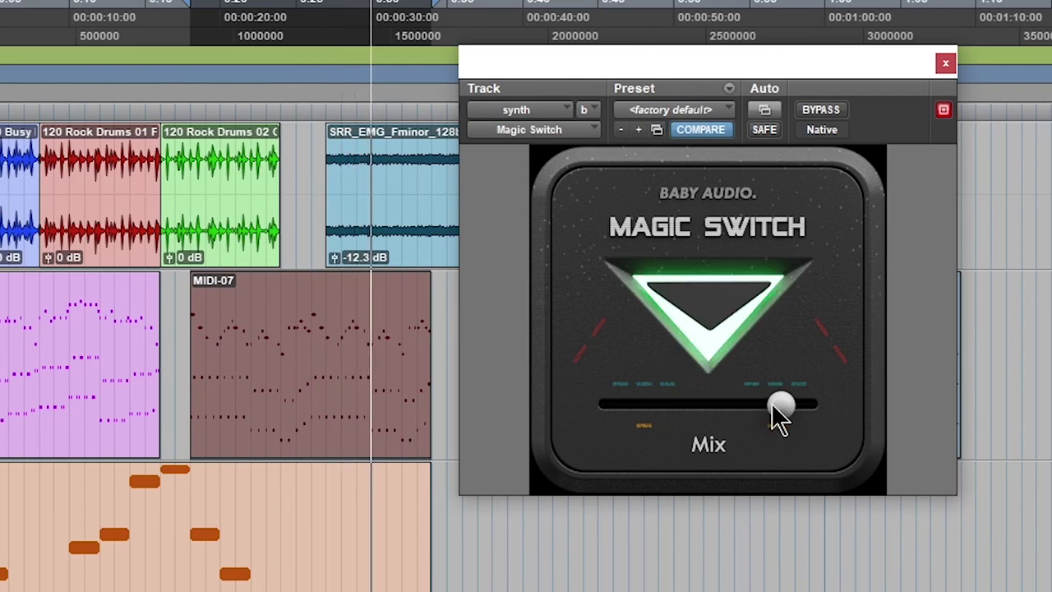
{"action": "left_click_drag", "start_coordinate": [773, 411], "coordinate": [769, 415]}
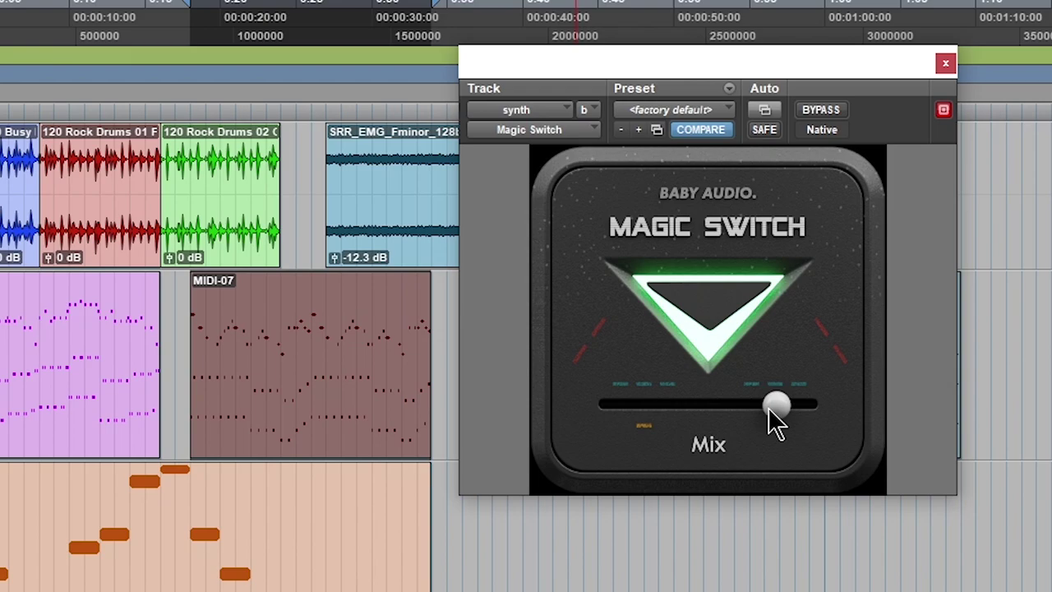
{"action": "left_click", "coordinate": [719, 329]}
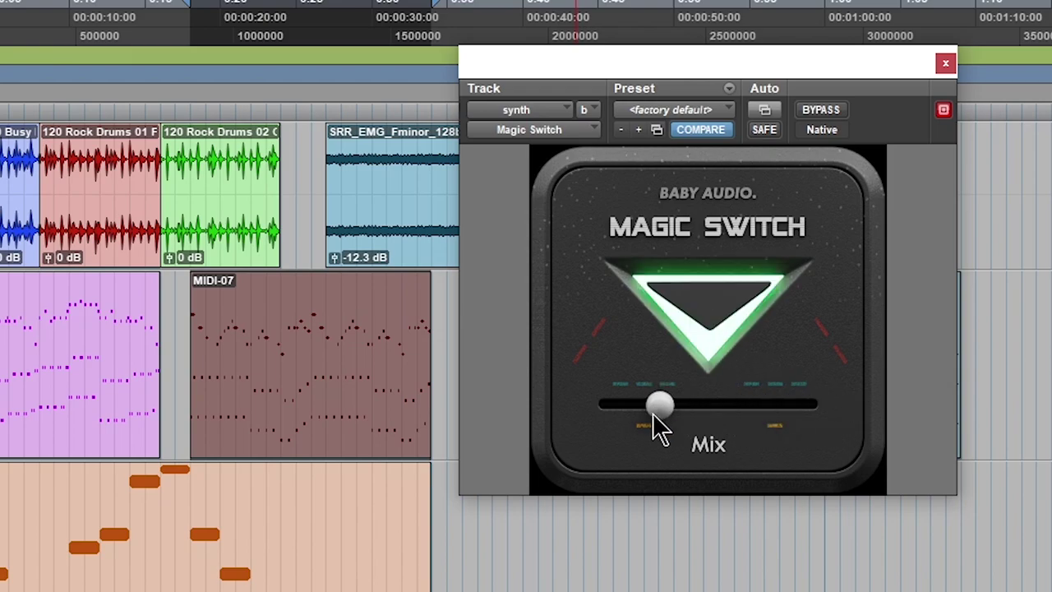
{"action": "mouse_move", "coordinate": [736, 415]}
{"action": "left_mouse_down"}
{"action": "mouse_move", "coordinate": [792, 418]}
{"action": "mouse_move", "coordinate": [696, 423]}
{"action": "mouse_move", "coordinate": [762, 422]}
{"action": "left_mouse_up"}
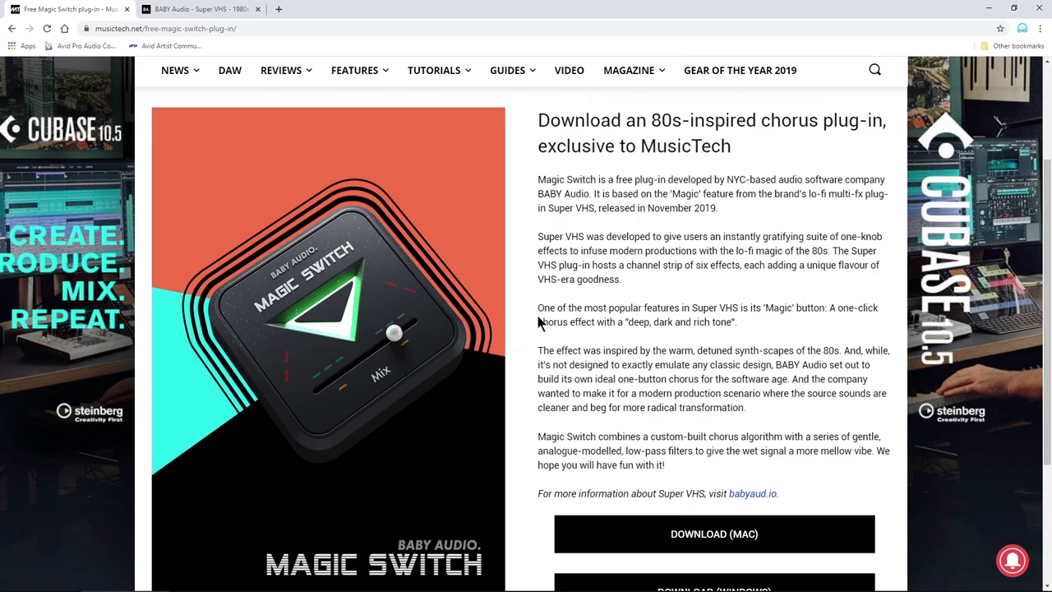
{"action": "scroll", "coordinate": [620, 440], "scroll_direction": "down", "scroll_amount": 2}
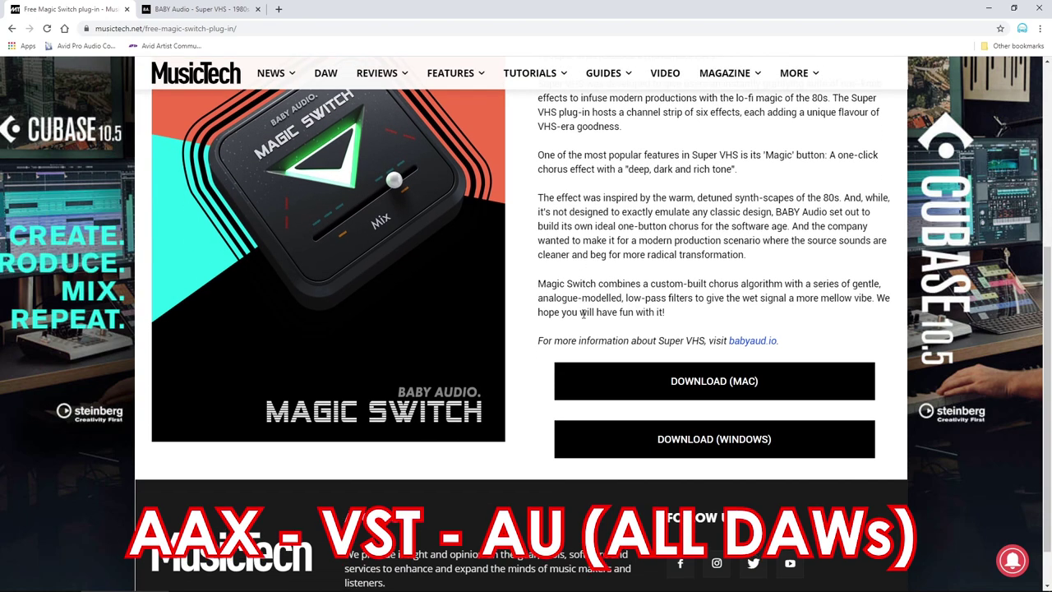
{"action": "scroll", "coordinate": [621, 439], "scroll_direction": "up", "scroll_amount": 2}
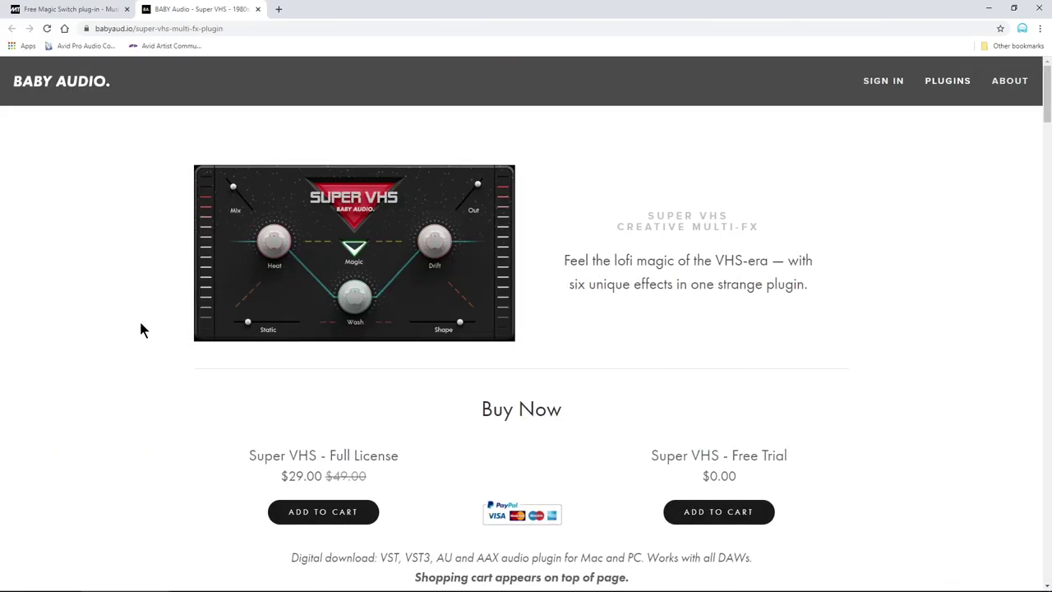
{"action": "scroll", "coordinate": [156, 312], "scroll_direction": "down", "scroll_amount": 1}
{"action": "scroll", "coordinate": [156, 313], "scroll_direction": "down", "scroll_amount": 1}
{"action": "scroll", "coordinate": [150, 327], "scroll_direction": "down", "scroll_amount": 1}
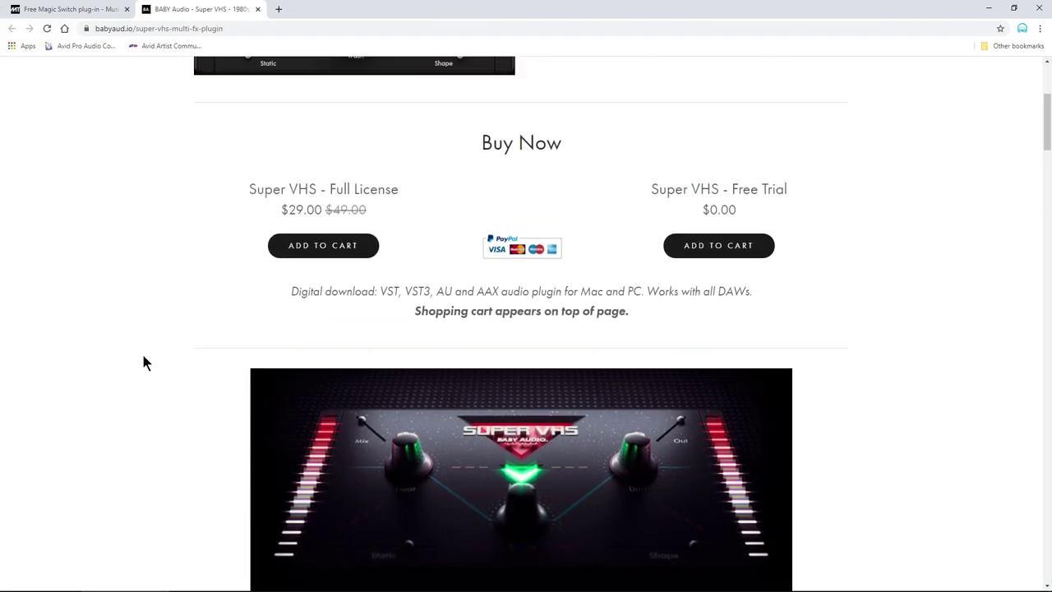
{"action": "scroll", "coordinate": [143, 363], "scroll_direction": "up", "scroll_amount": 3}
{"action": "left_click", "coordinate": [61, 8]}
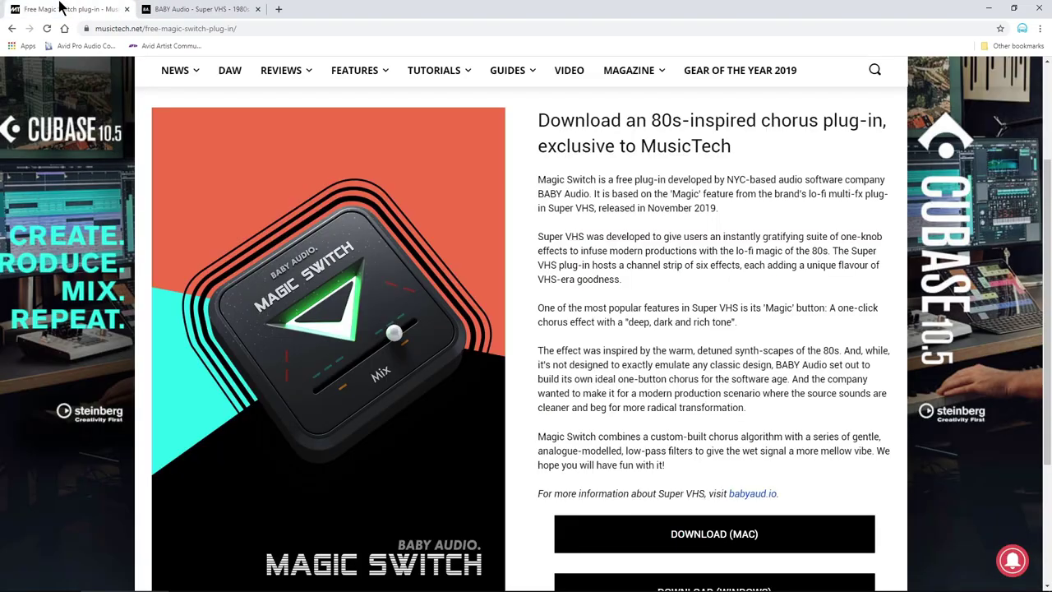
{"action": "scroll", "coordinate": [707, 357], "scroll_direction": "down", "scroll_amount": 3}
{"action": "scroll", "coordinate": [536, 354], "scroll_direction": "up", "scroll_amount": 2}
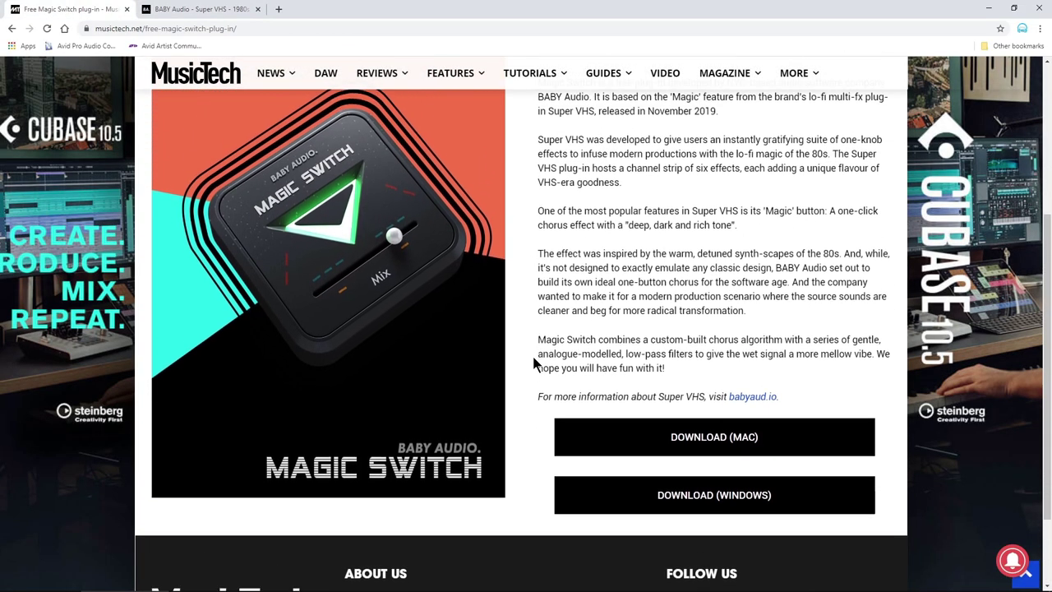
{"action": "scroll", "coordinate": [534, 363], "scroll_direction": "up", "scroll_amount": 1}
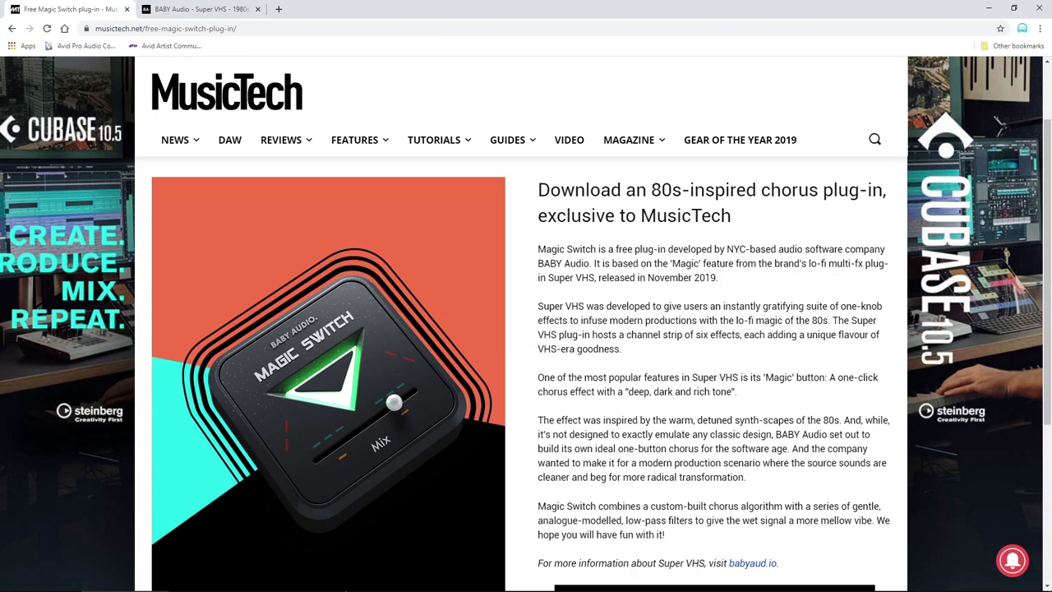
Step: Return to the Pro Tools session, reposition the Magic Switch window and start playback with chorus off
{"action": "left_click", "coordinate": [371, 580]}
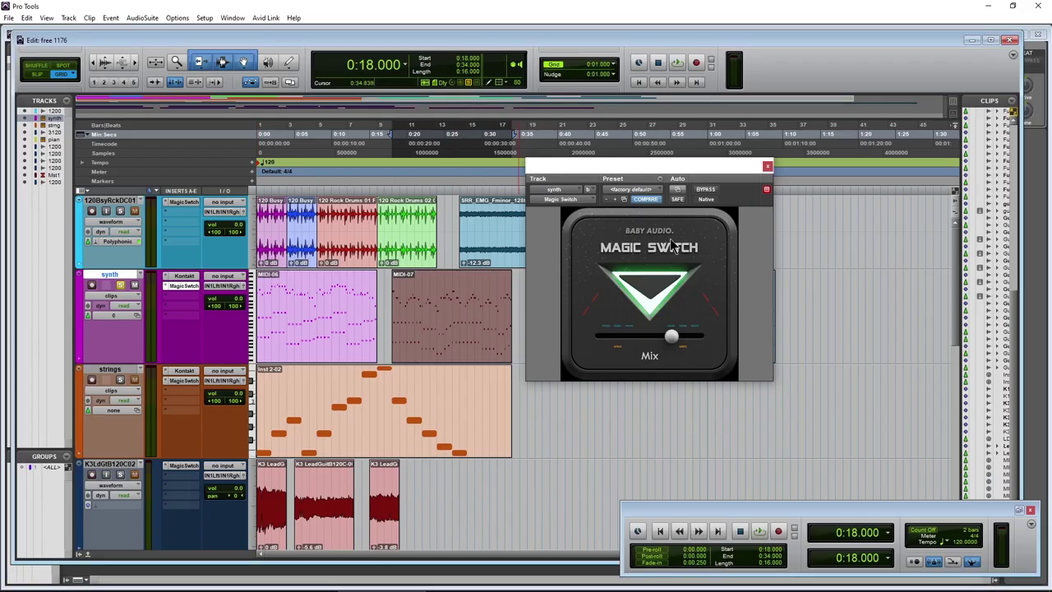
{"action": "left_click_drag", "start_coordinate": [686, 174], "coordinate": [510, 177]}
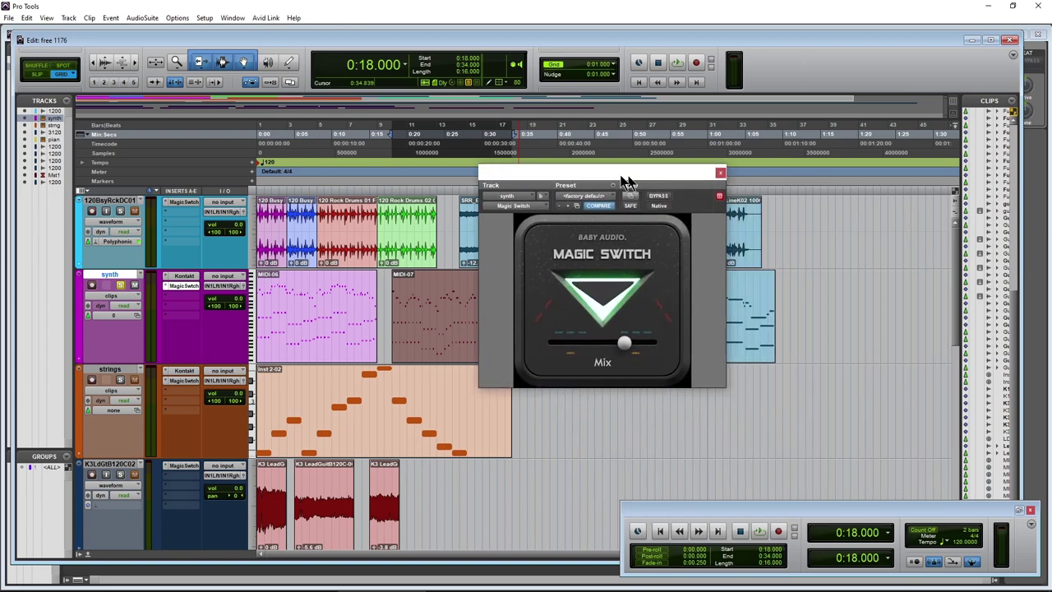
{"action": "left_click_drag", "start_coordinate": [469, 173], "coordinate": [543, 181]}
{"action": "left_click", "coordinate": [521, 298]}
{"action": "key", "text": "space"}
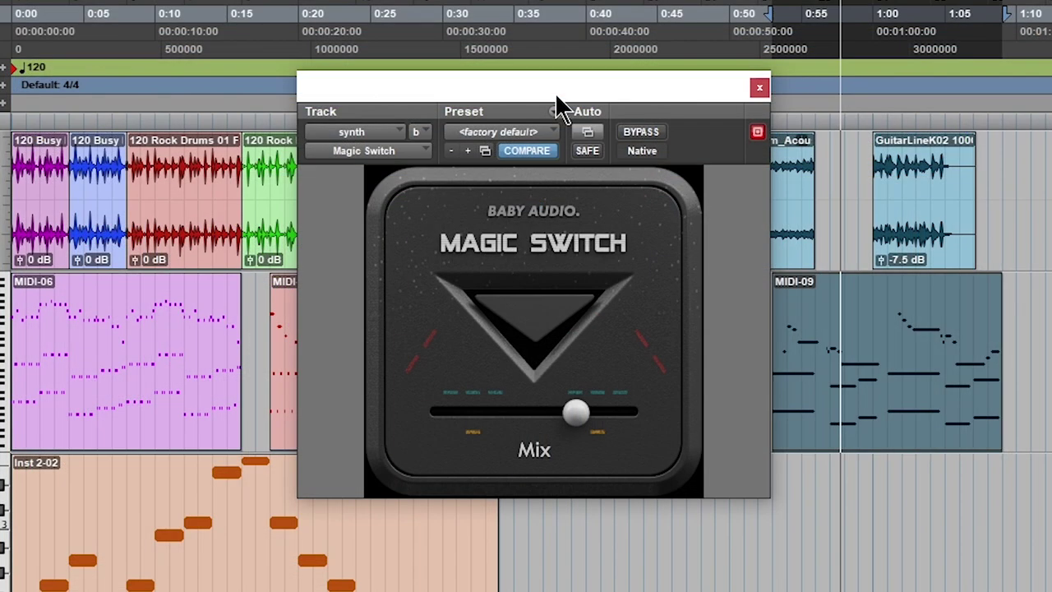
Step: Switch the synth chorus on, push its Mix noticeably higher, and compare it off and on
{"action": "left_click", "coordinate": [546, 329]}
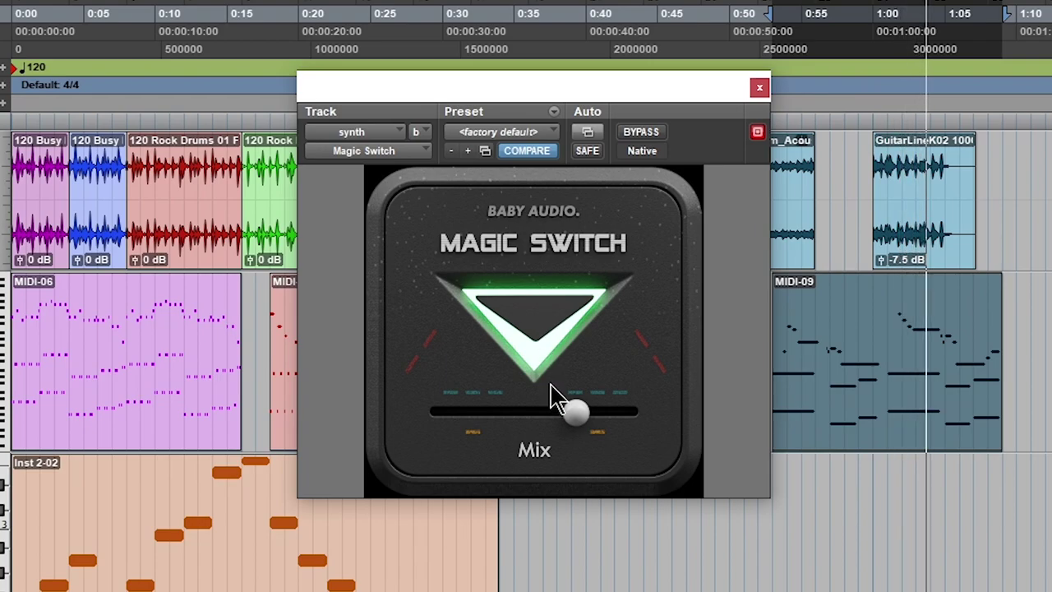
{"action": "left_click_drag", "start_coordinate": [576, 413], "coordinate": [598, 416]}
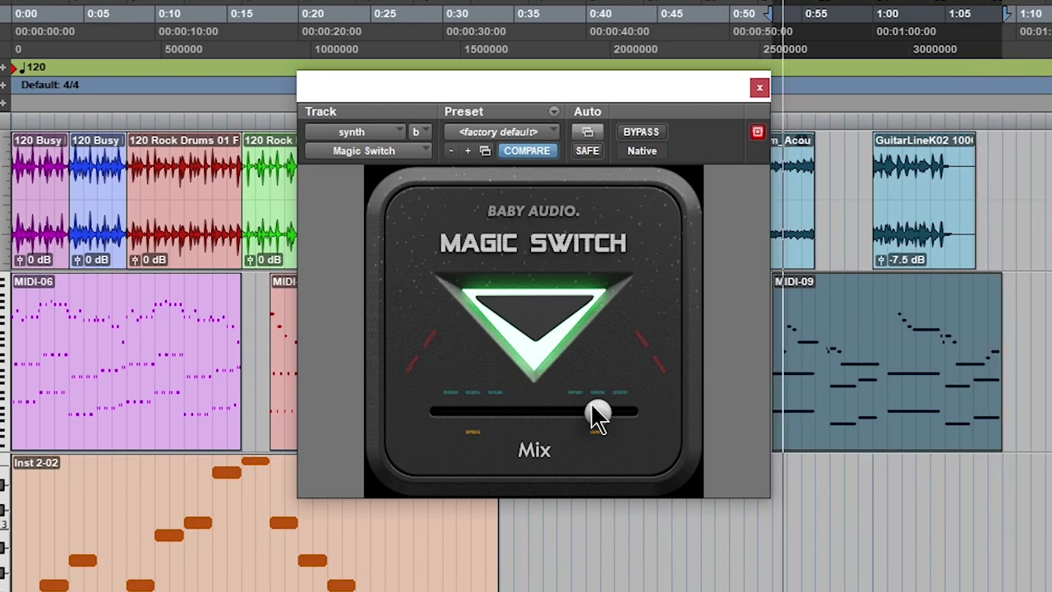
{"action": "left_click_drag", "start_coordinate": [591, 405], "coordinate": [598, 406]}
{"action": "left_click", "coordinate": [571, 371]}
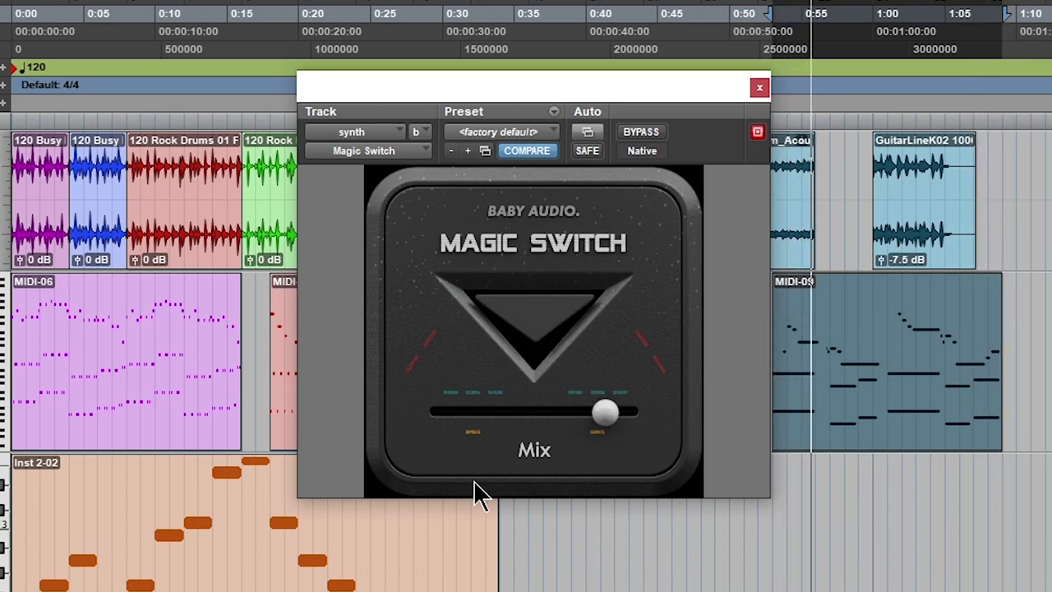
{"action": "left_click", "coordinate": [535, 345]}
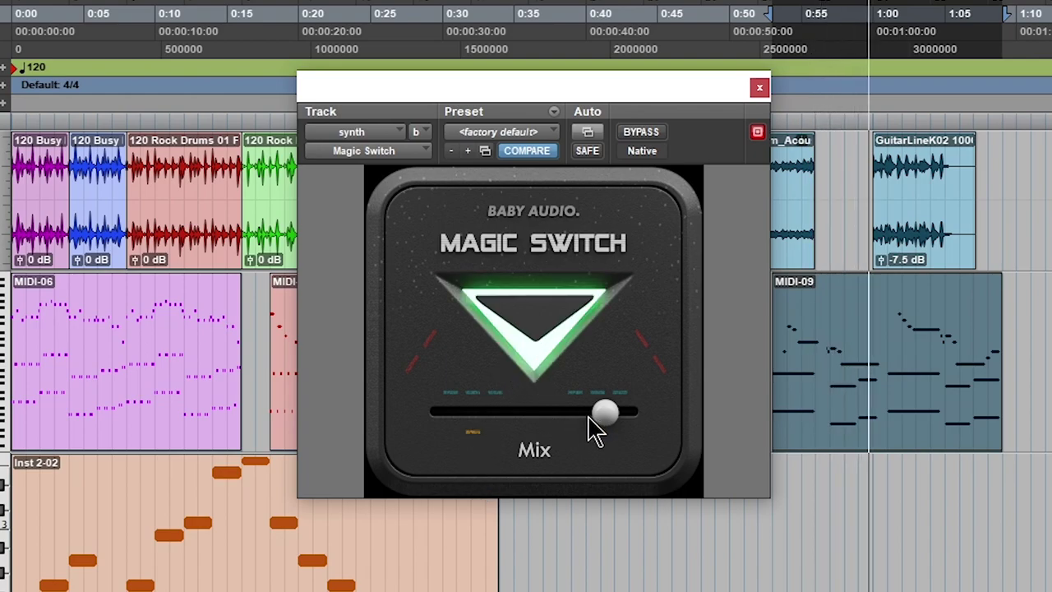
Step: Close the synth's plugin window, solo the drums track and return to the session start
{"action": "left_click", "coordinate": [760, 88]}
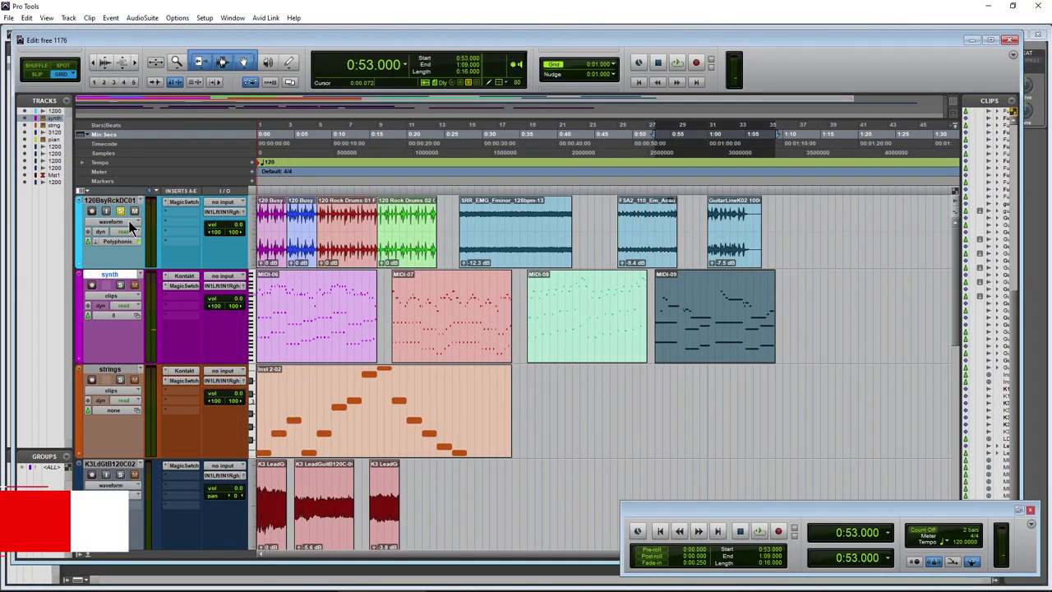
{"action": "left_click", "coordinate": [120, 210]}
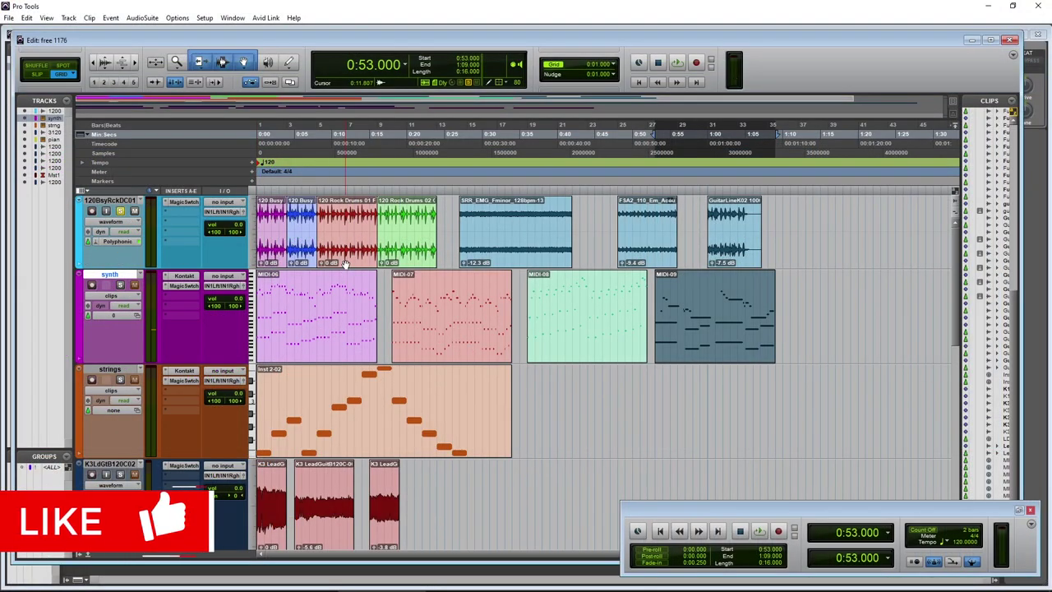
{"action": "left_click", "coordinate": [639, 83]}
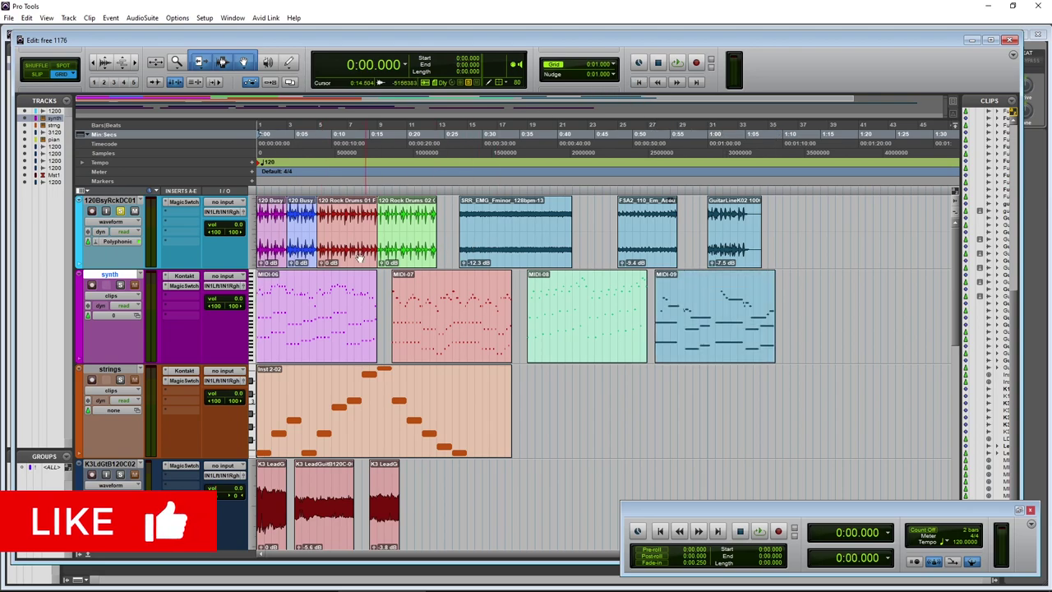
Step: Open Magic Switch on the drums and play them with the chorus on and Mix slightly lowered
{"action": "left_click", "coordinate": [182, 203]}
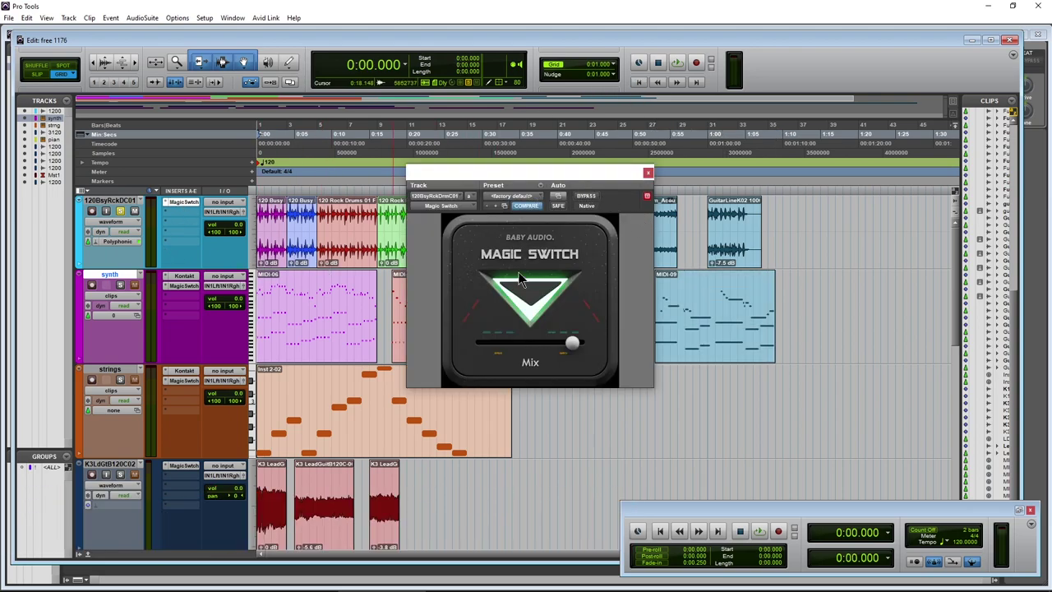
{"action": "left_click_drag", "start_coordinate": [553, 197], "coordinate": [656, 185]}
{"action": "key", "text": "space"}
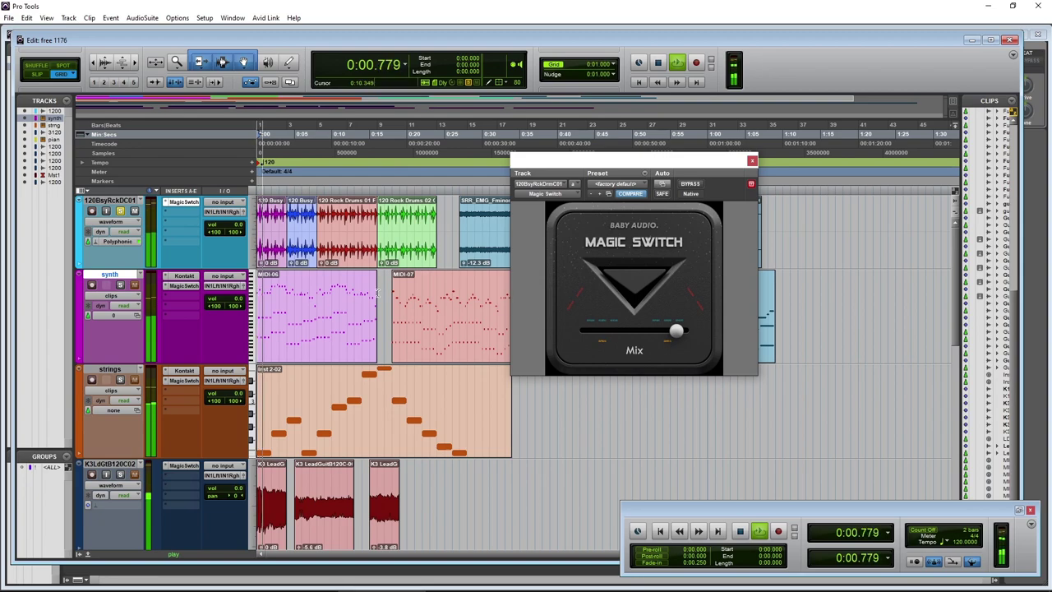
{"action": "left_click", "coordinate": [633, 280]}
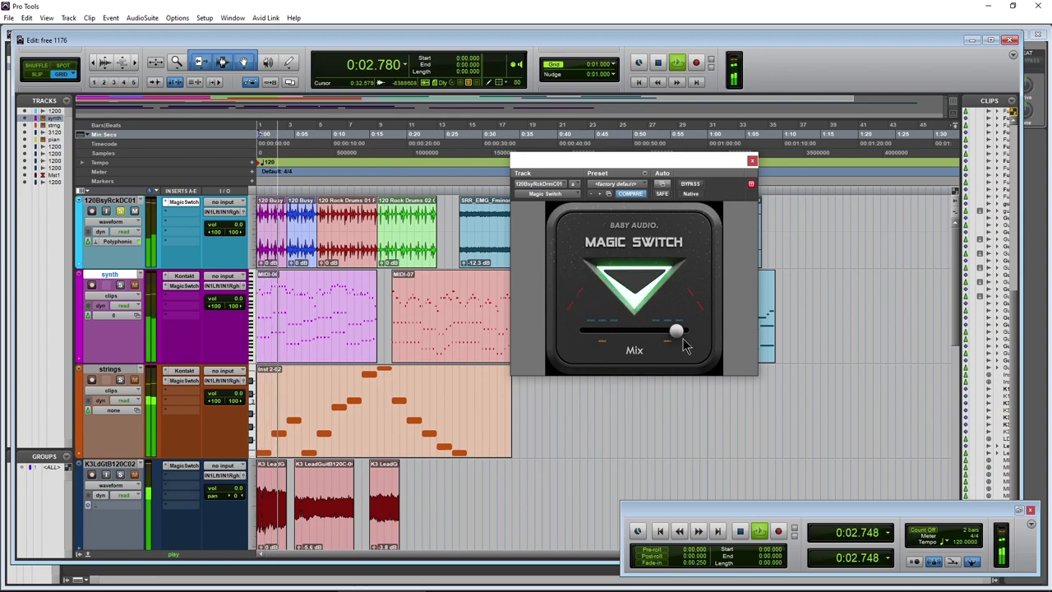
{"action": "left_click_drag", "start_coordinate": [670, 337], "coordinate": [667, 339]}
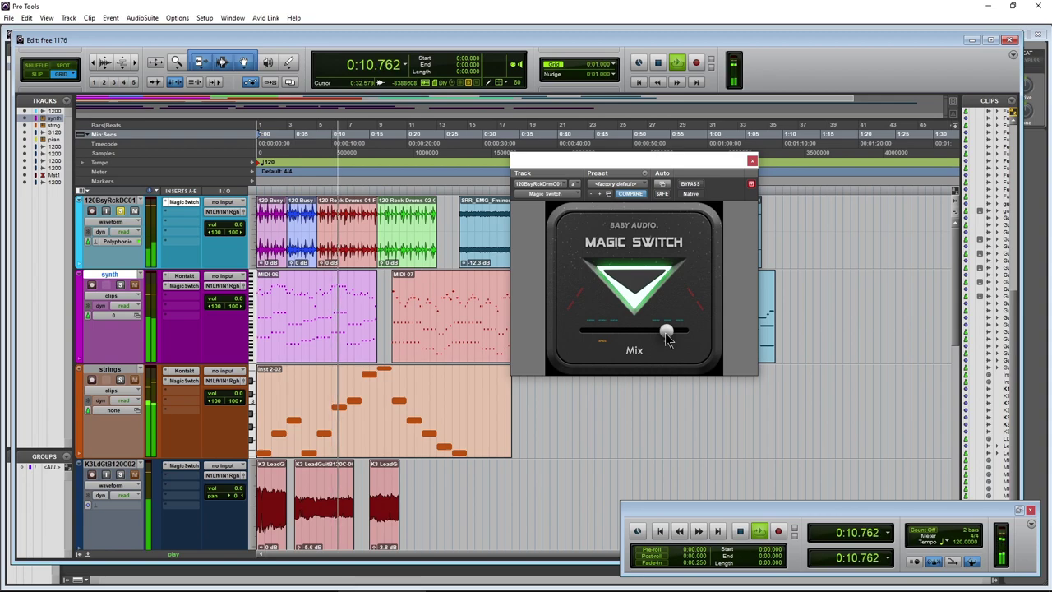
{"action": "key", "text": "space"}
Step: Play the 0:27–0:42 selection on the top drum track, engaging the chorus and raising Mix slightly
{"action": "left_click_drag", "start_coordinate": [576, 160], "coordinate": [624, 172]}
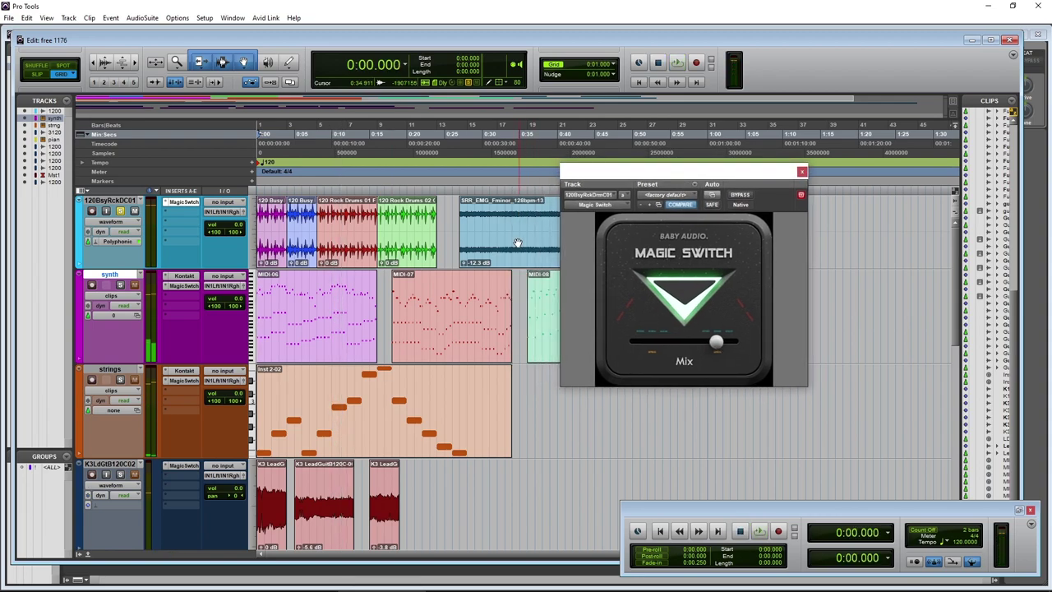
{"action": "left_click_drag", "start_coordinate": [466, 133], "coordinate": [580, 133]}
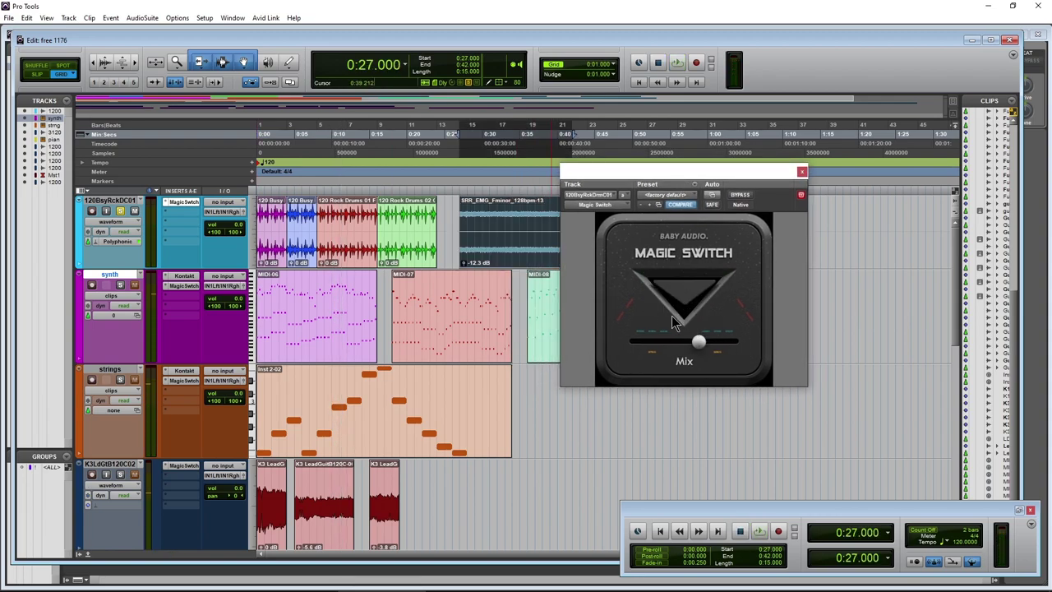
{"action": "key", "text": "space"}
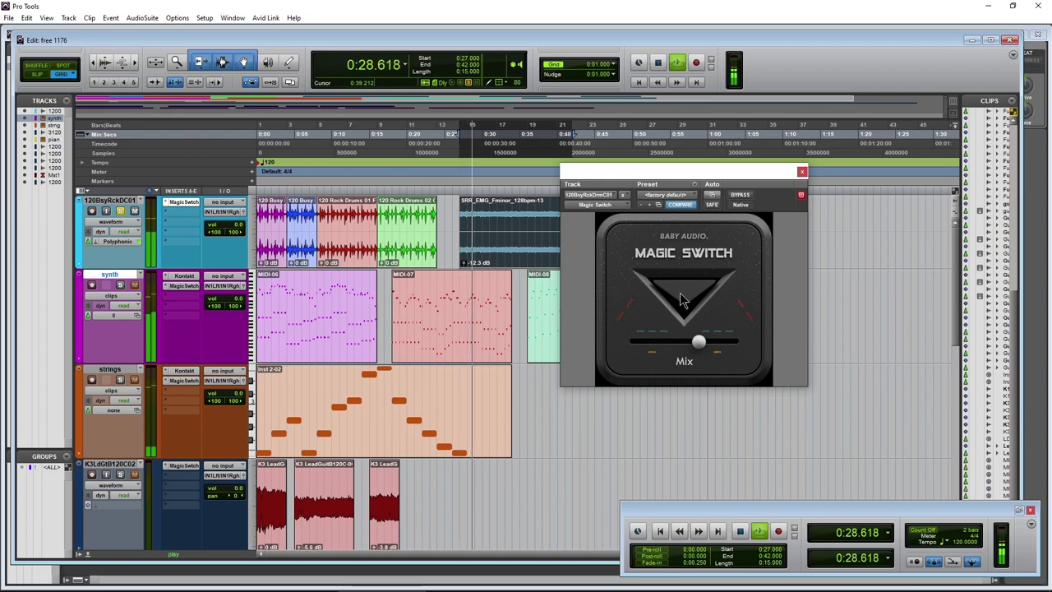
{"action": "left_click", "coordinate": [683, 296]}
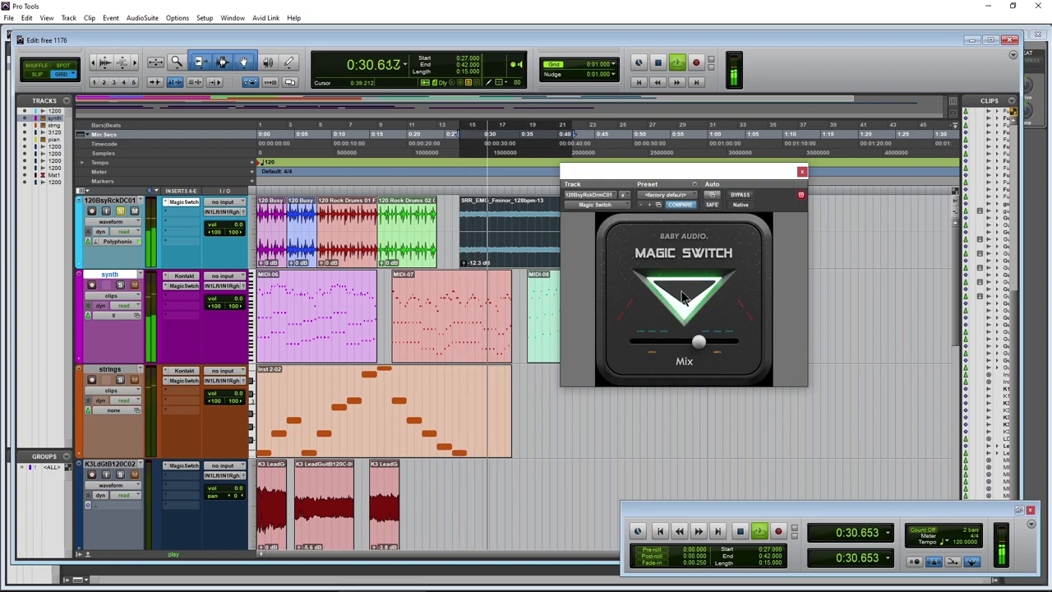
{"action": "left_click_drag", "start_coordinate": [695, 350], "coordinate": [712, 349]}
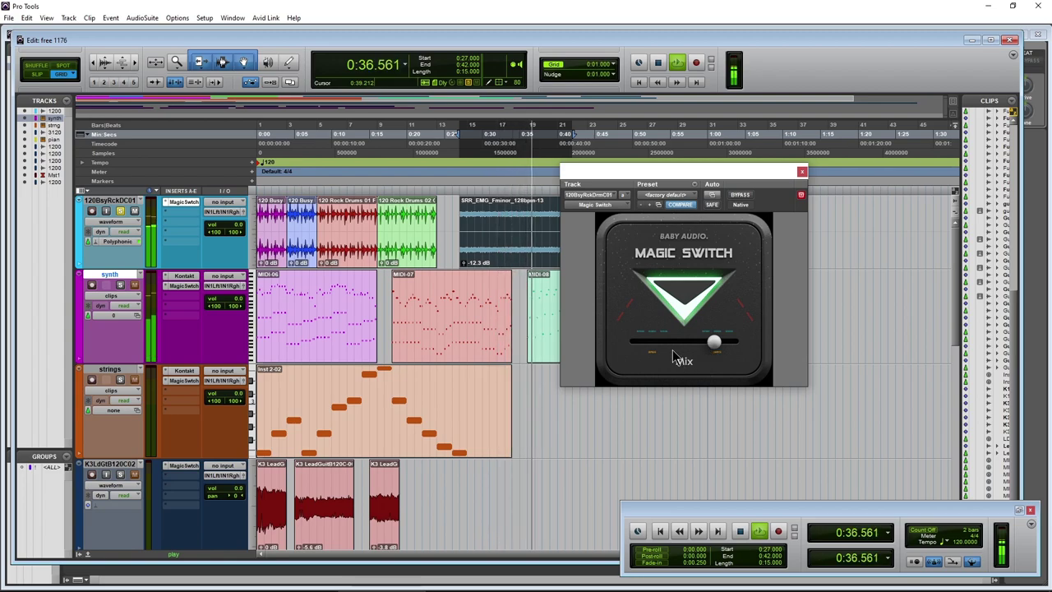
{"action": "key", "text": "space"}
{"action": "left_click_drag", "start_coordinate": [657, 176], "coordinate": [647, 177]}
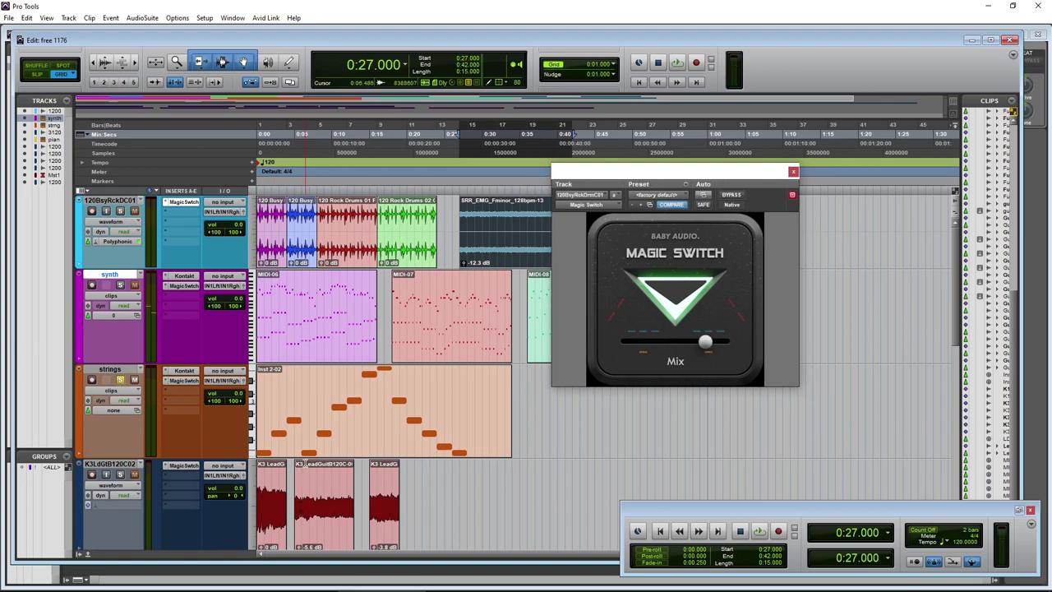
Step: Select the Inst 2-02 clip, show the strings' Magic Switch settings and start playback
{"action": "left_click", "coordinate": [383, 428]}
{"action": "left_click", "coordinate": [184, 381]}
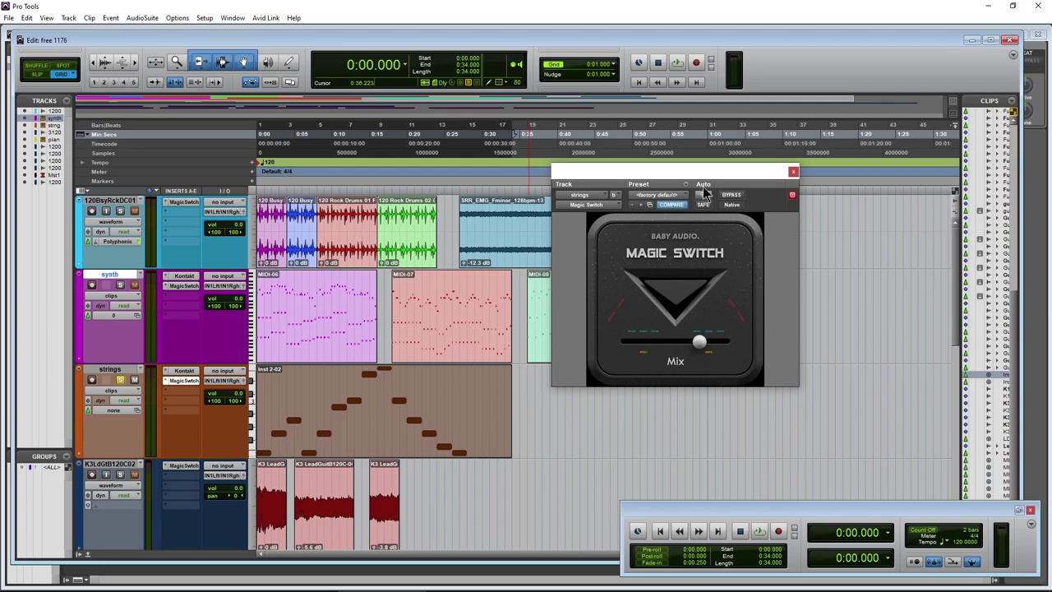
{"action": "left_click_drag", "start_coordinate": [704, 184], "coordinate": [693, 187]}
{"action": "key", "text": "space"}
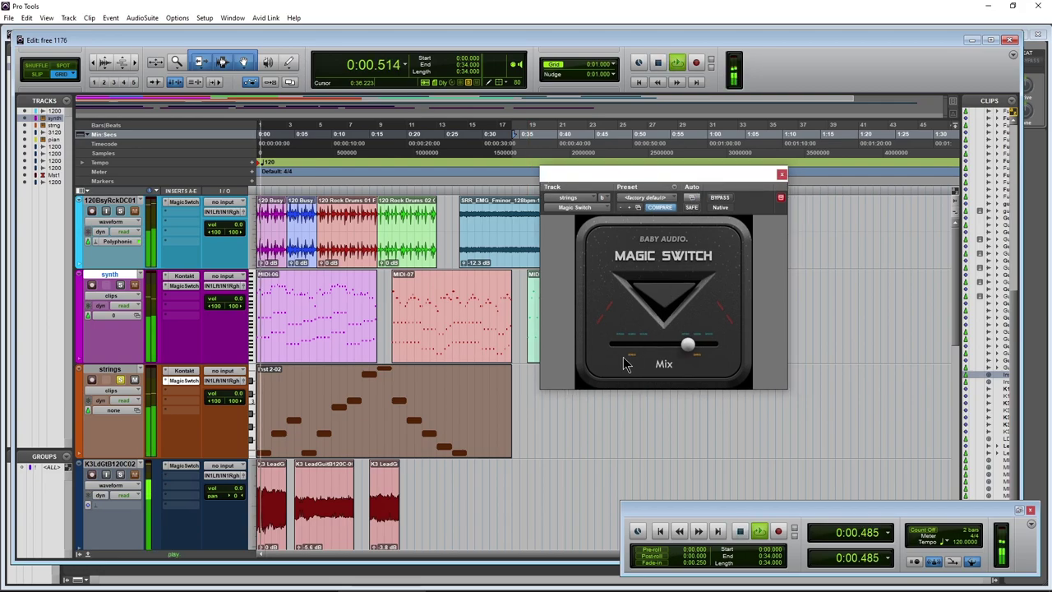
{"action": "scroll", "coordinate": [411, 352], "scroll_direction": "down", "scroll_amount": 2}
{"action": "scroll", "coordinate": [411, 352], "scroll_direction": "down", "scroll_amount": 3}
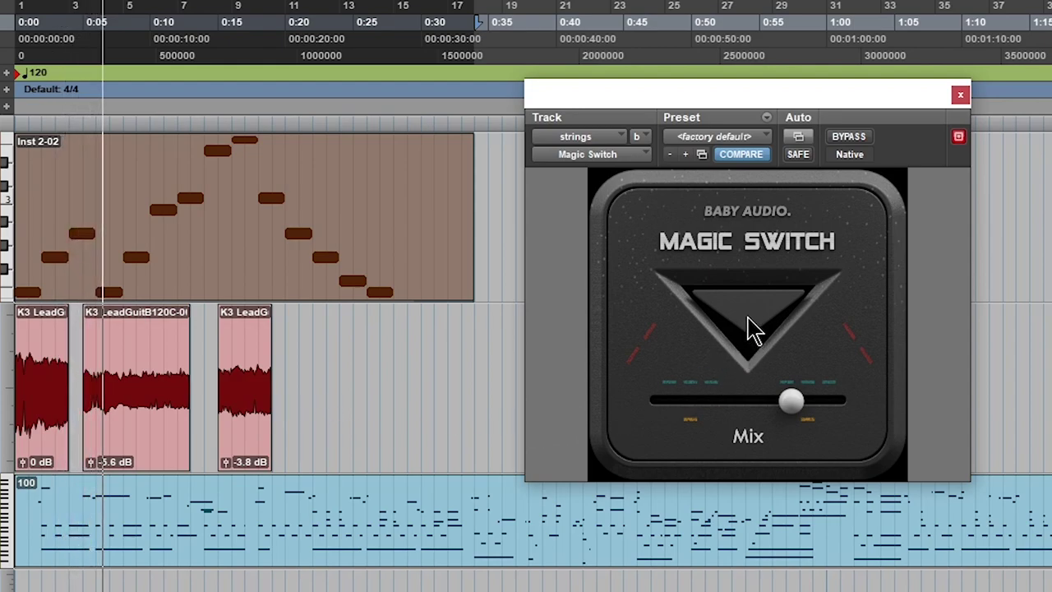
Step: Switch the strings chorus on, compare it off and on, ending with Mix raised slightly
{"action": "left_click", "coordinate": [755, 329]}
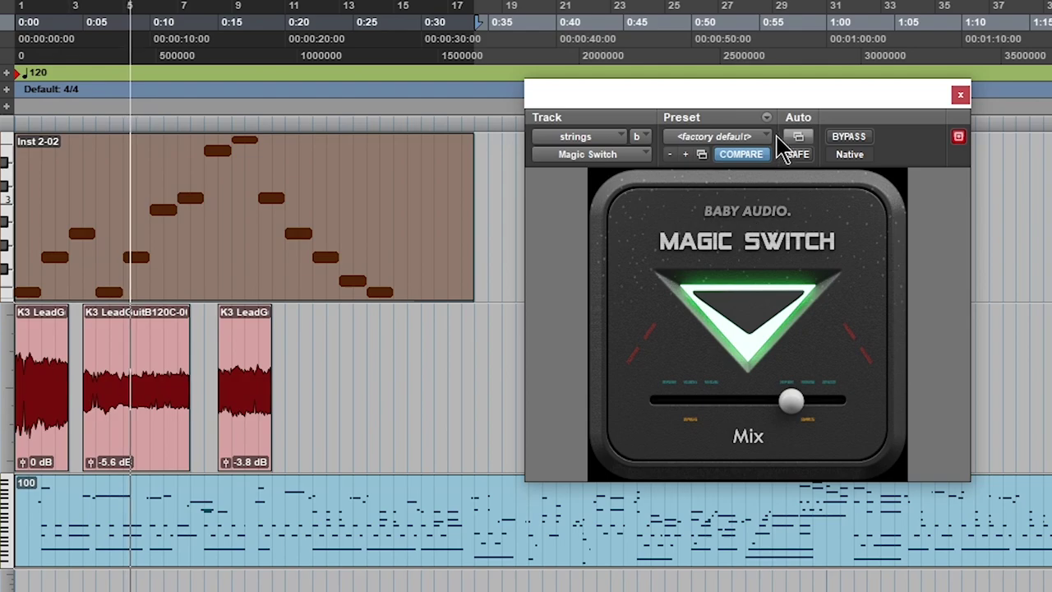
{"action": "left_click_drag", "start_coordinate": [776, 95], "coordinate": [727, 41]}
{"action": "mouse_move", "coordinate": [751, 330]}
{"action": "left_mouse_down"}
{"action": "mouse_move", "coordinate": [731, 352]}
{"action": "mouse_move", "coordinate": [682, 352]}
{"action": "mouse_move", "coordinate": [736, 354]}
{"action": "left_mouse_up"}
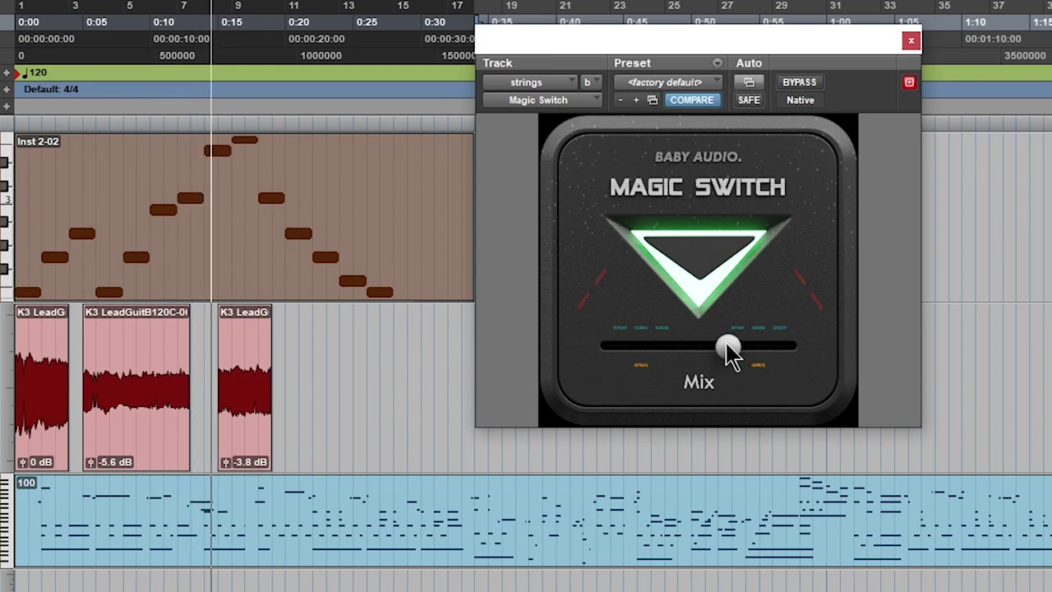
{"action": "left_click", "coordinate": [705, 262]}
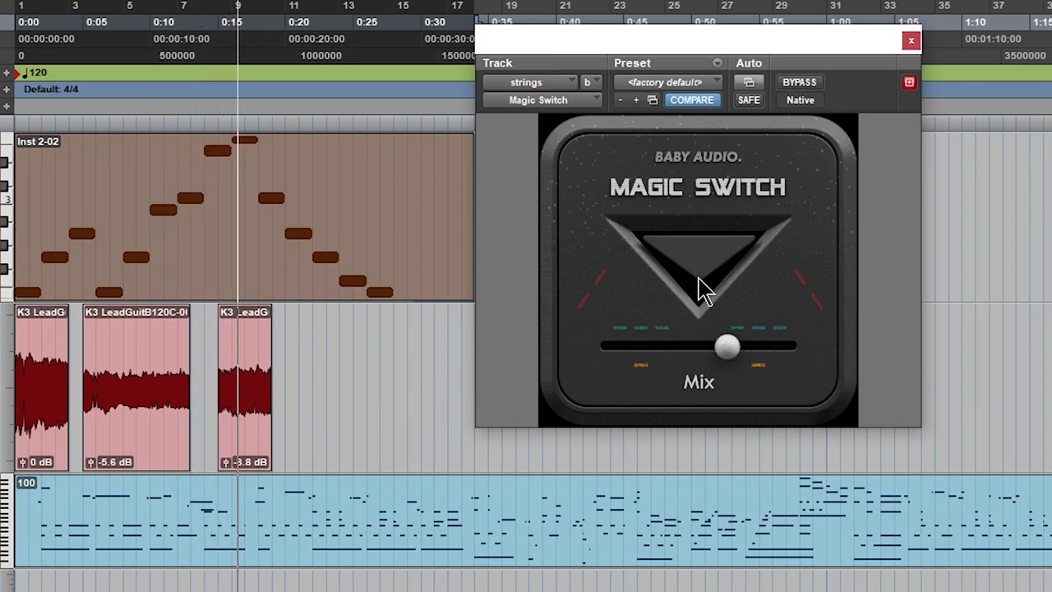
{"action": "left_click", "coordinate": [700, 287]}
{"action": "left_click_drag", "start_coordinate": [728, 348], "coordinate": [753, 359]}
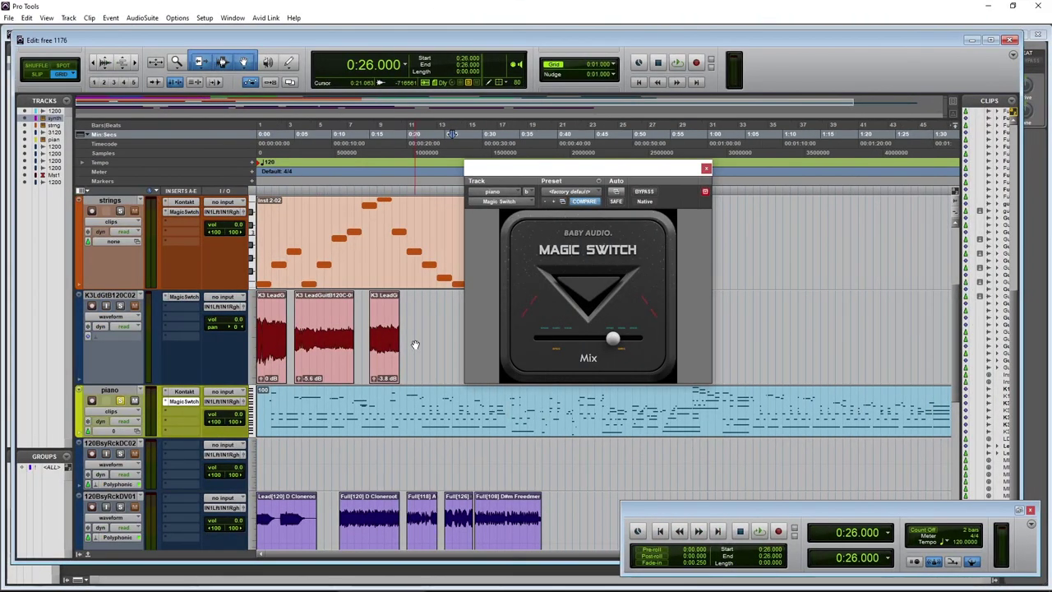
Step: Play the piano track, switching its Magic Switch chorus on mid-playback, then stop
{"action": "key", "text": "space"}
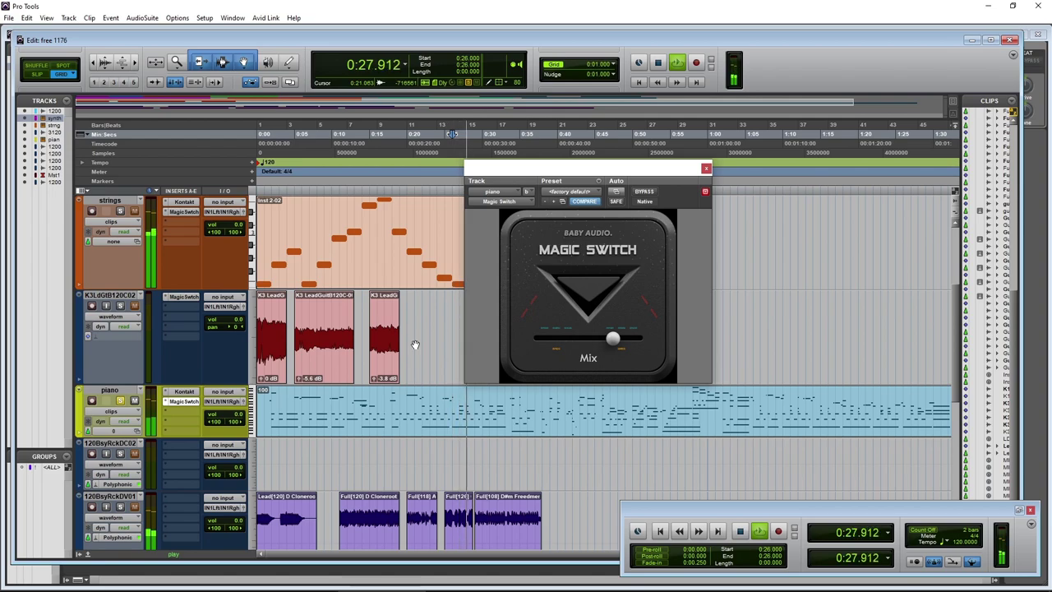
{"action": "left_click", "coordinate": [597, 298]}
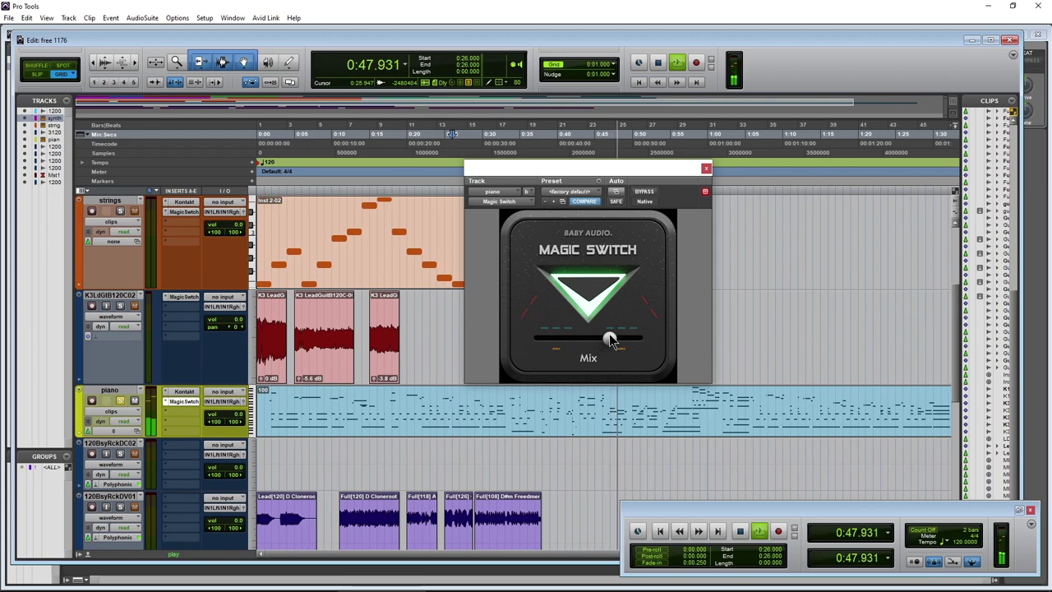
{"action": "key", "text": "space"}
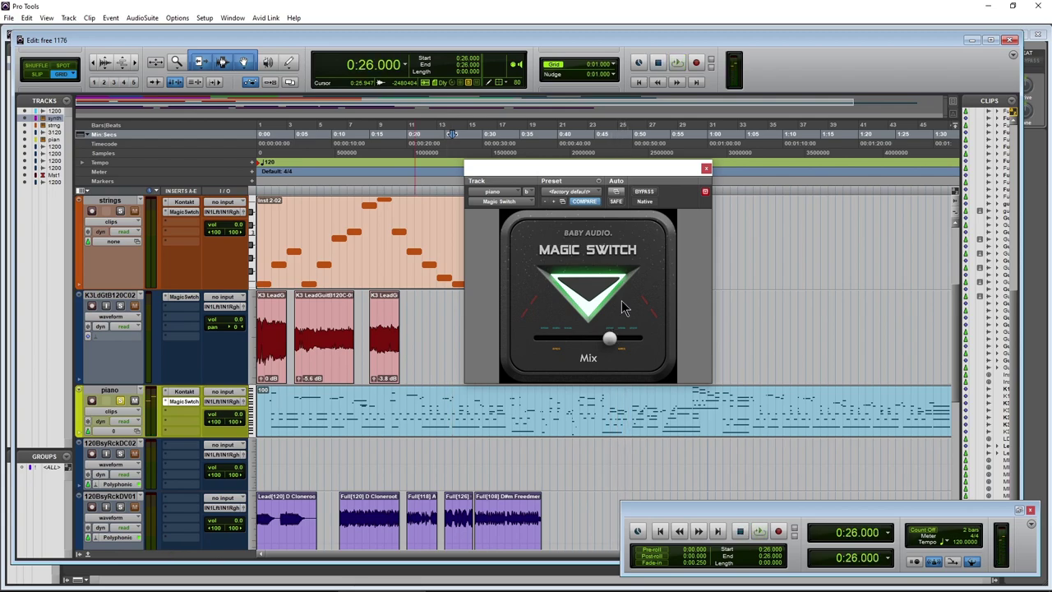
Step: Close the piano plugin, select the synth's MIDI-07 clip, reopen its Magic Switch and play the section
{"action": "left_click", "coordinate": [706, 170]}
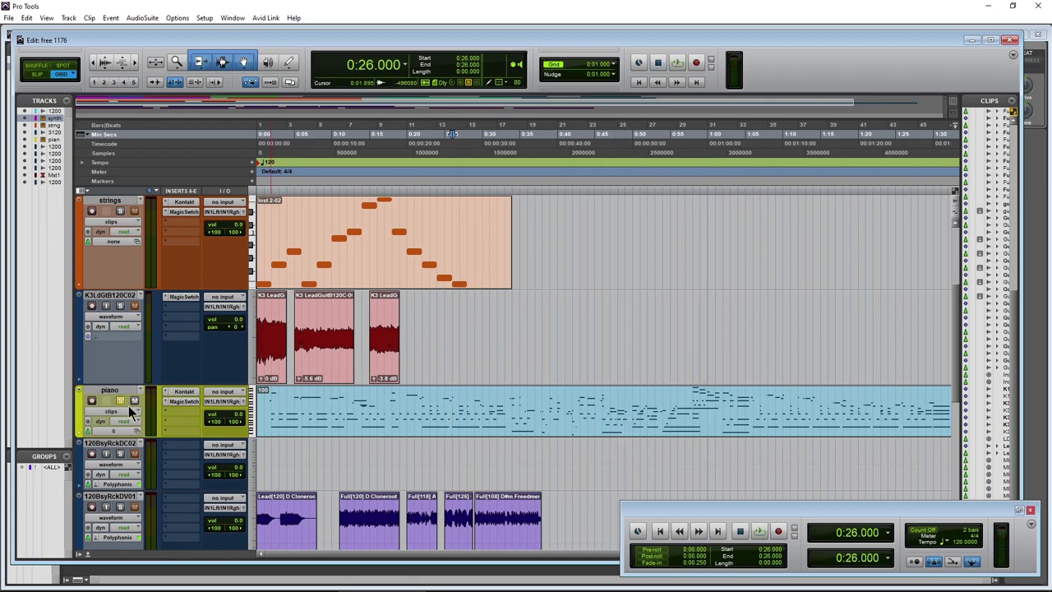
{"action": "scroll", "coordinate": [399, 403], "scroll_direction": "up", "scroll_amount": 4}
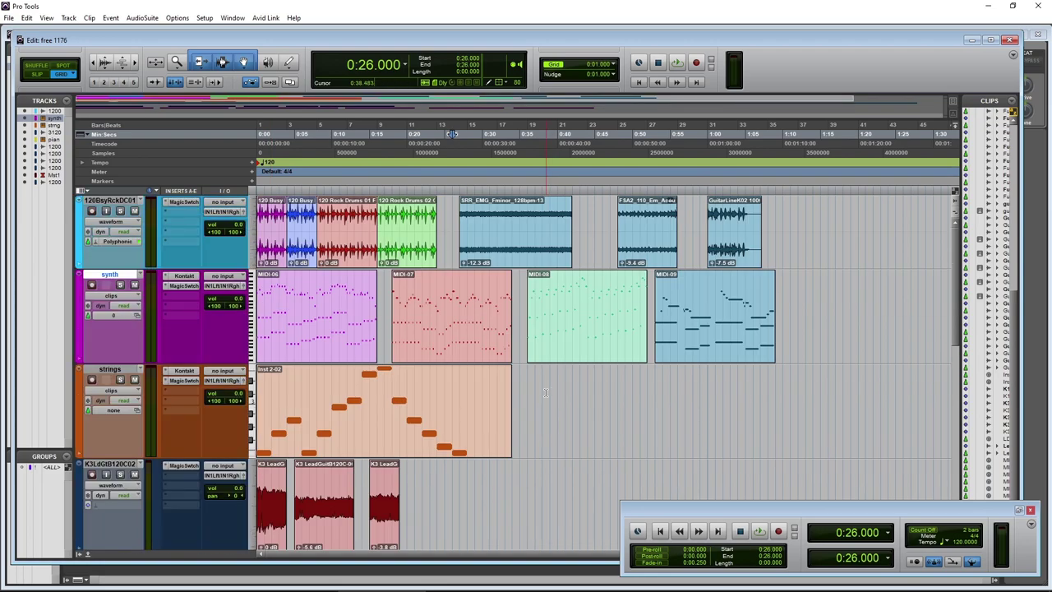
{"action": "left_click", "coordinate": [465, 352]}
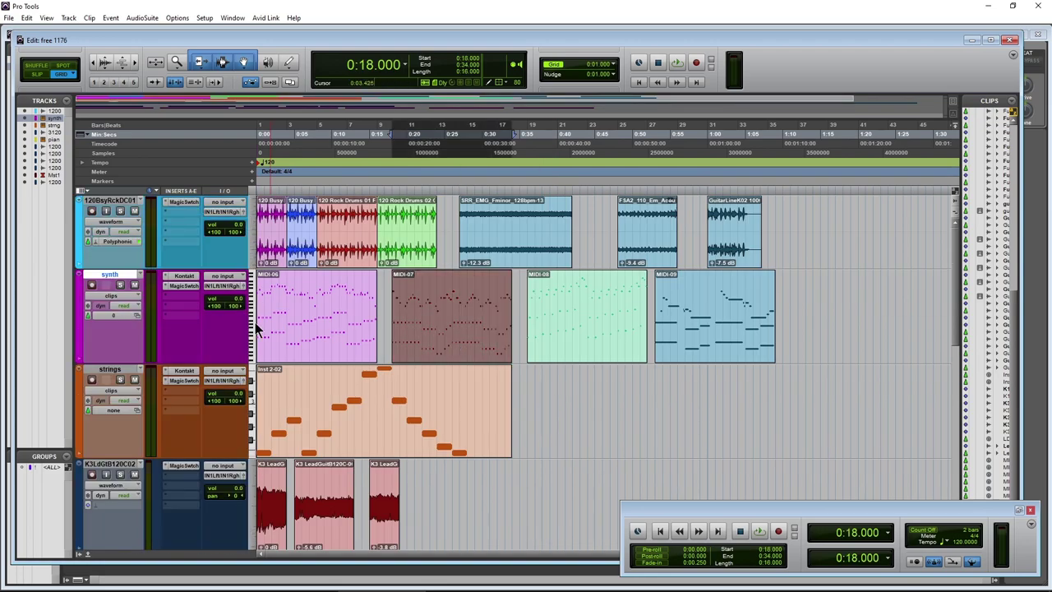
{"action": "left_click", "coordinate": [181, 286]}
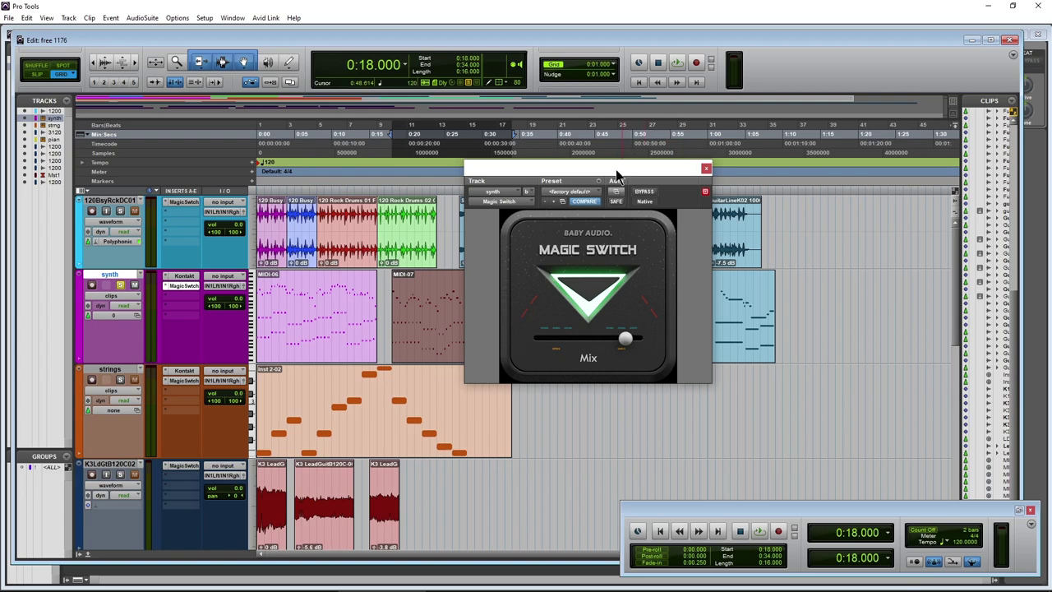
{"action": "left_click_drag", "start_coordinate": [616, 176], "coordinate": [706, 138]}
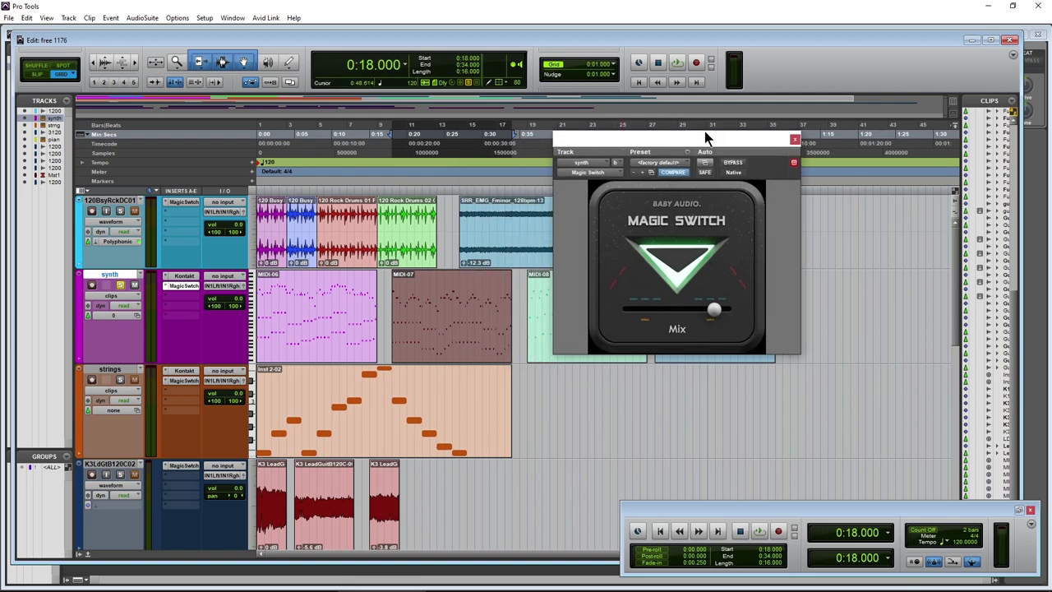
{"action": "key", "text": "space"}
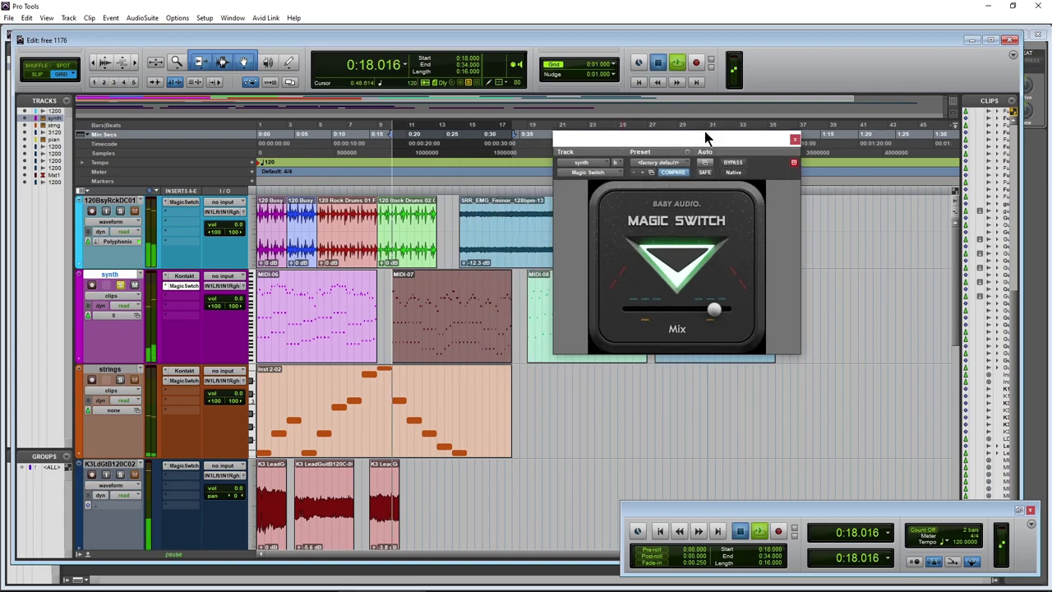